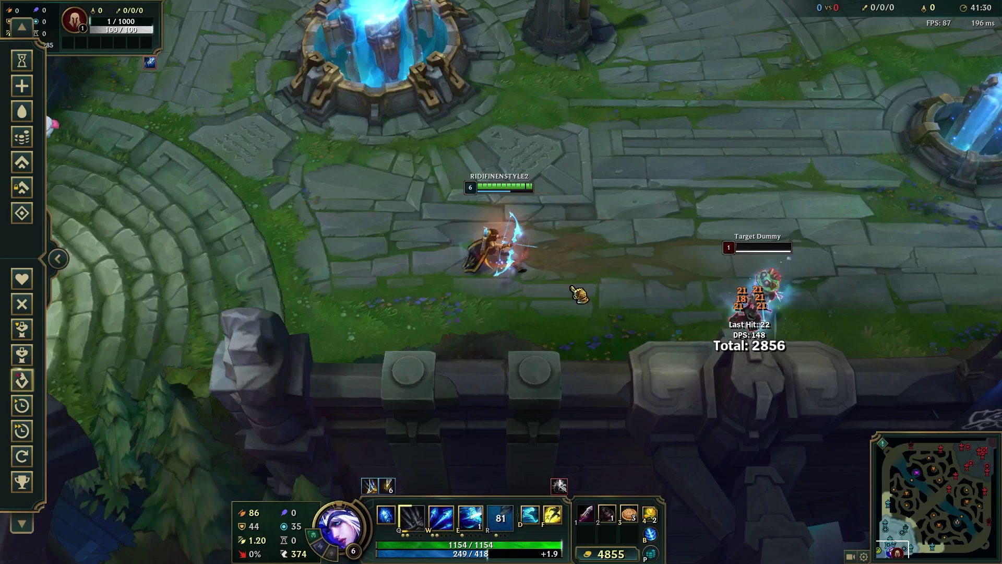
Step: Attack the Target Dummy with Ashe, fire a volley, and move her along the ledge
right_click(566, 240)
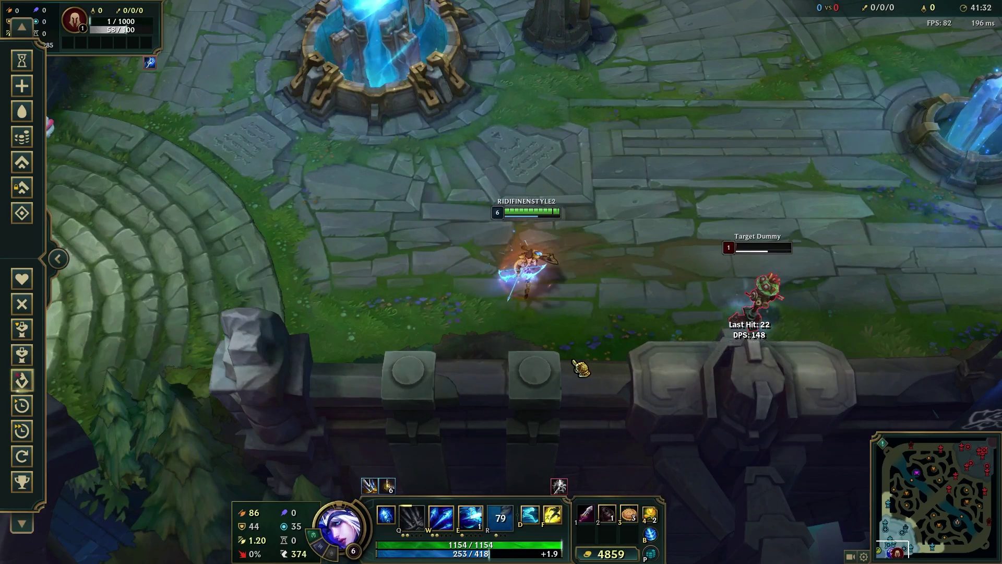
right_click(660, 340)
key(w)
right_click(394, 416)
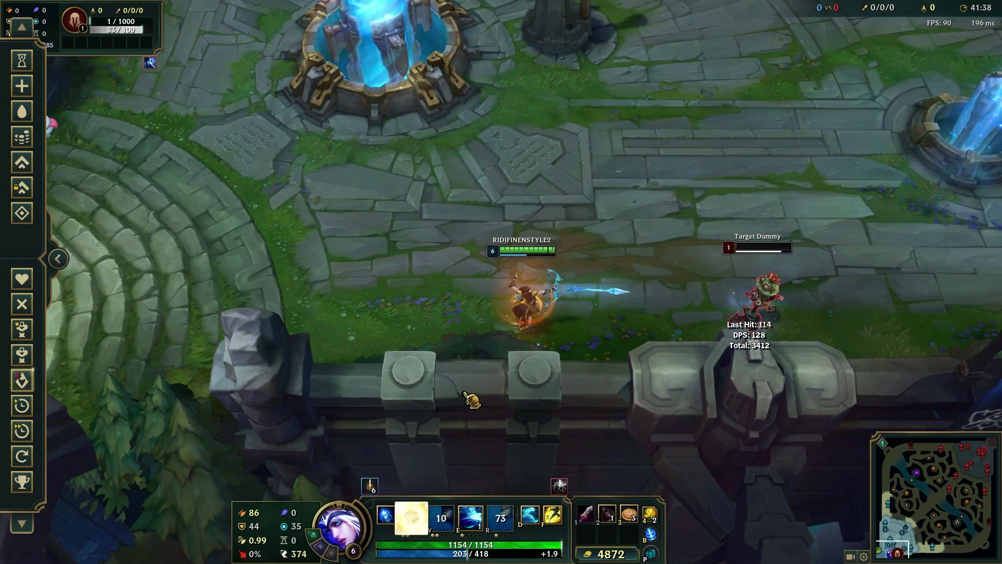
right_click(391, 387)
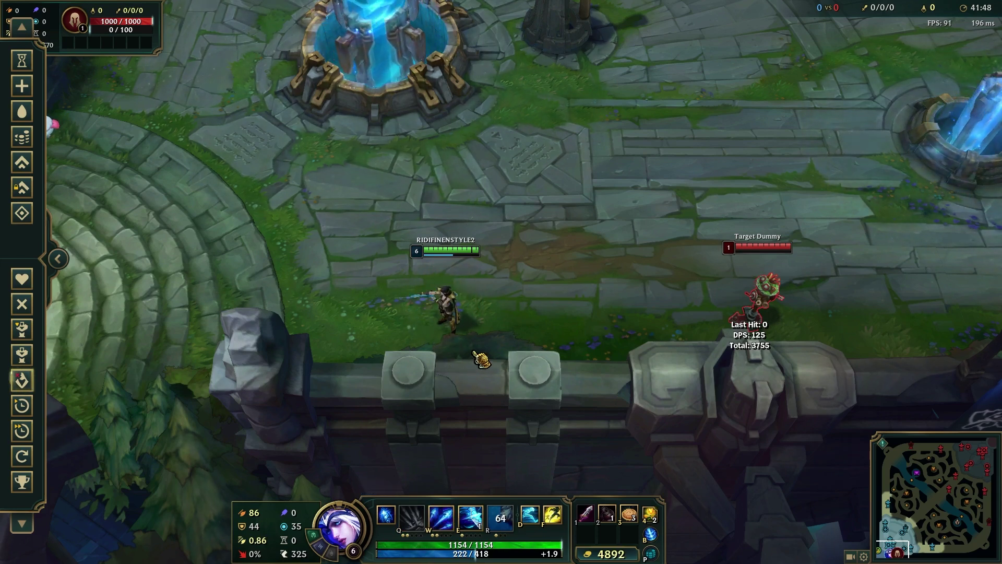
right_click(475, 261)
right_click(402, 285)
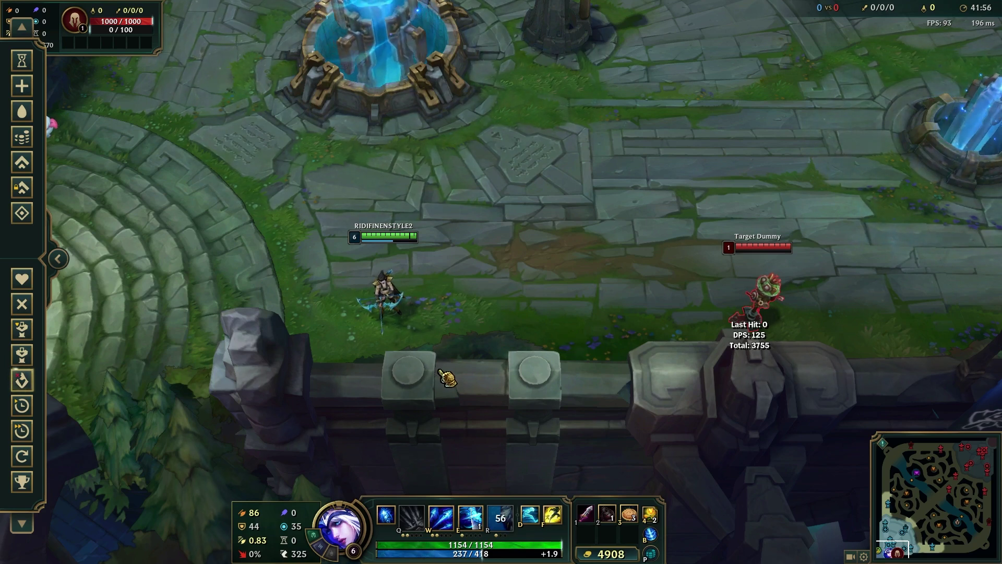
right_click(449, 256)
right_click(375, 366)
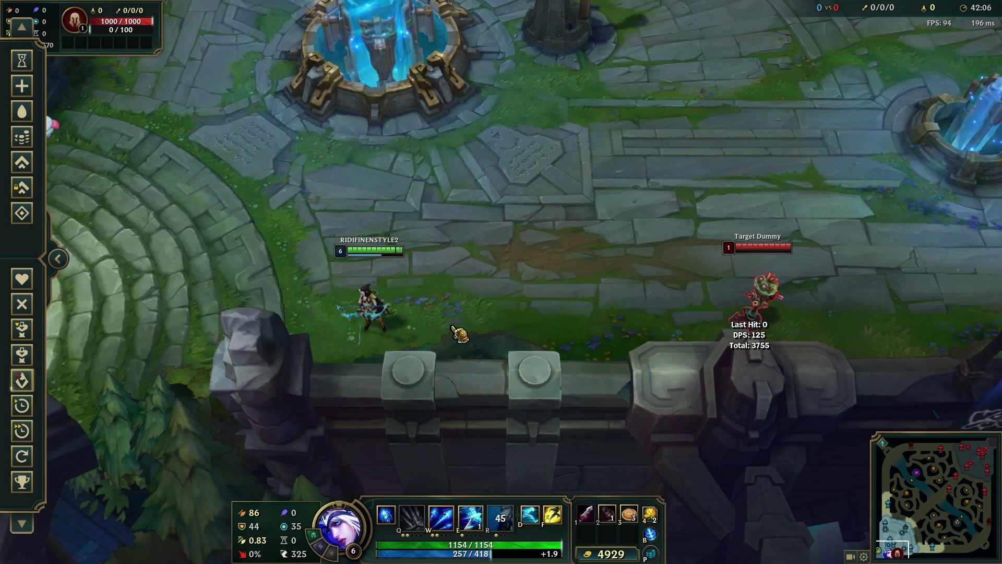
Step: Reposition Ashe around the dummy, then bring up the in-game Options with Esc
right_click(528, 225)
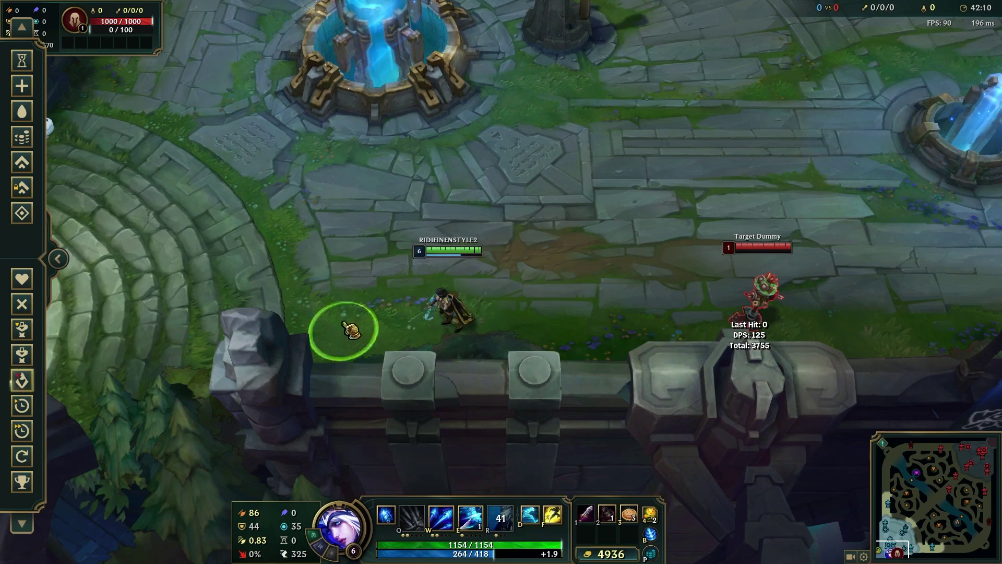
right_click(546, 201)
right_click(446, 331)
right_click(352, 336)
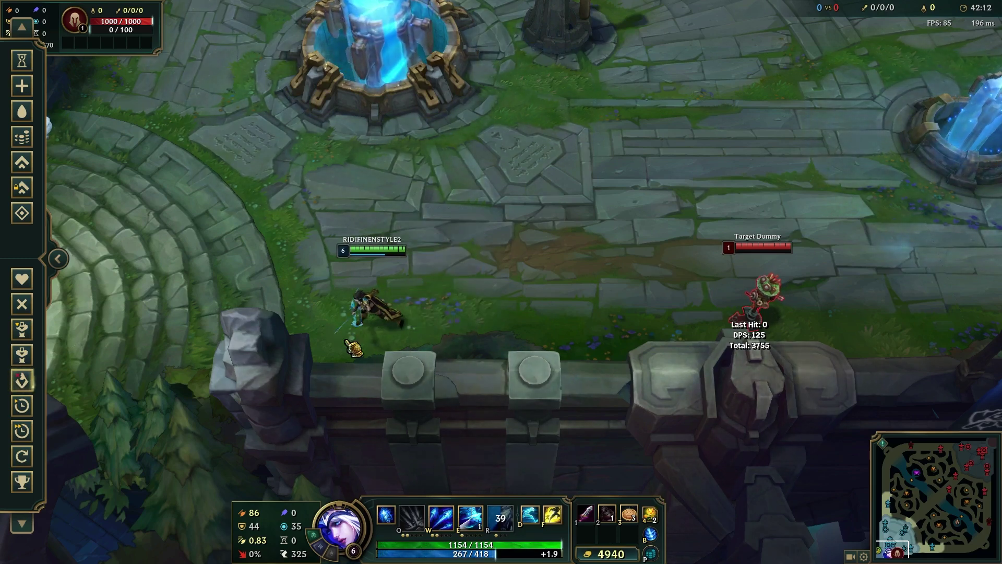
key(Escape)
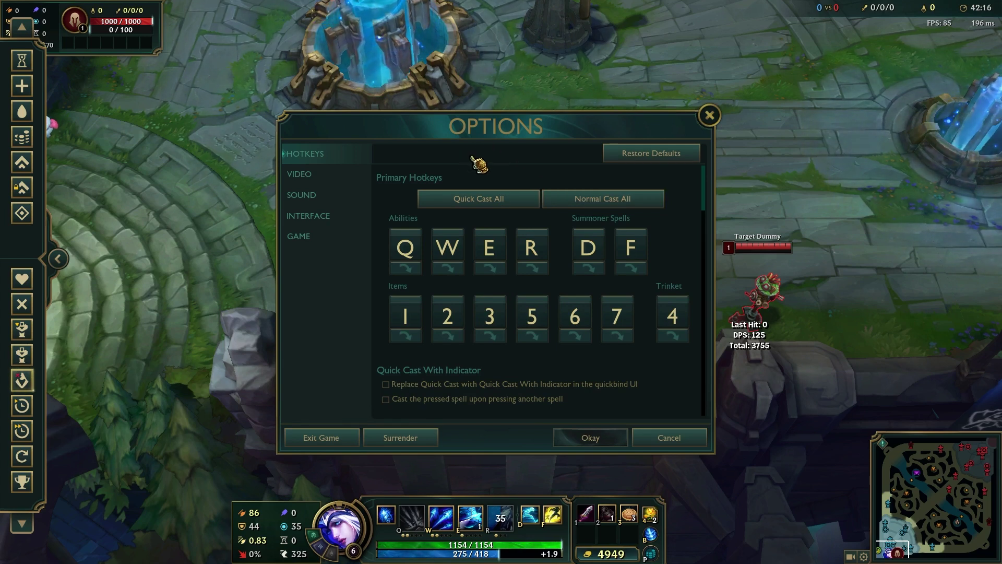
Step: On the Video page, change the Resolution from 1366x768 to 1280x720
click(305, 178)
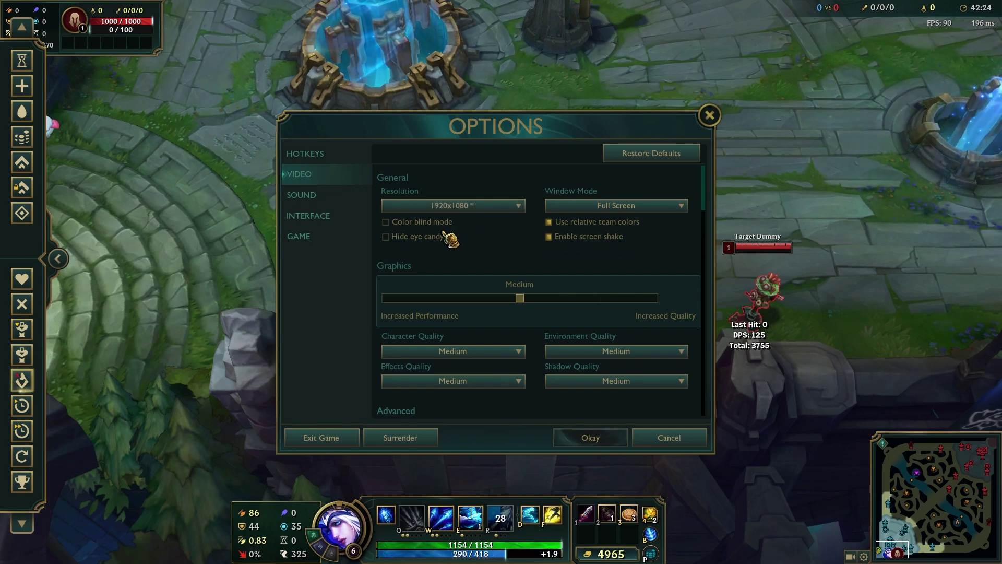
click(438, 210)
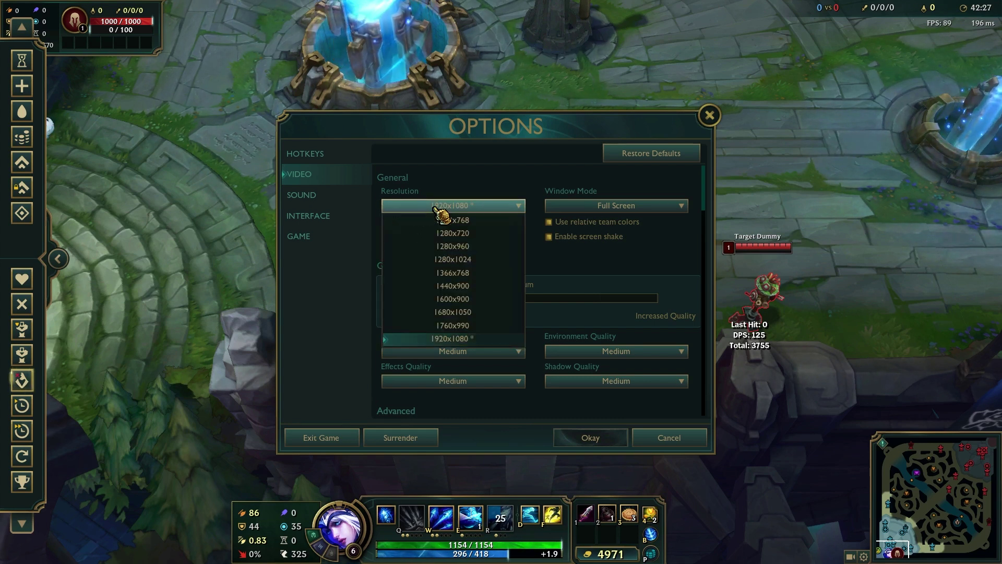
click(454, 273)
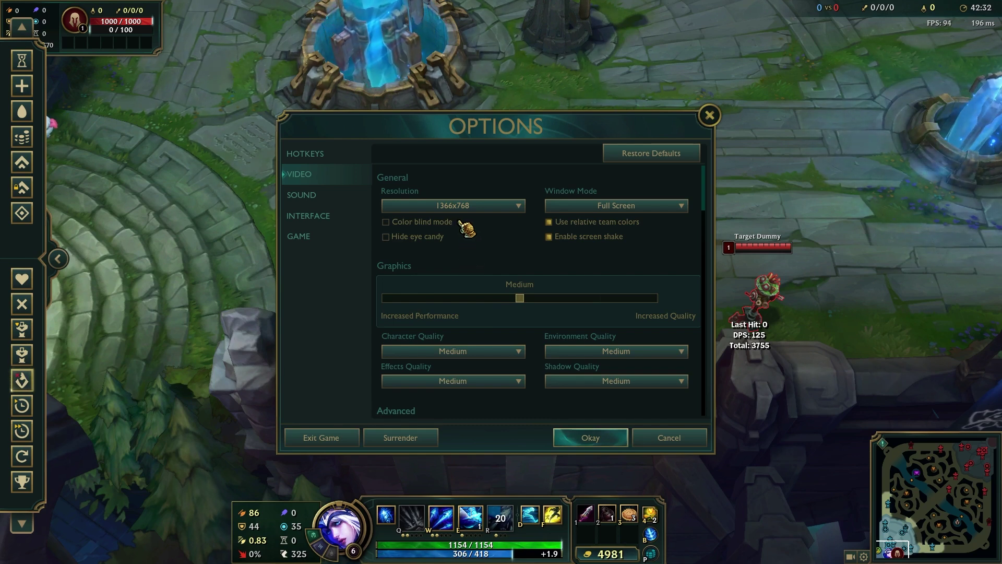
click(470, 206)
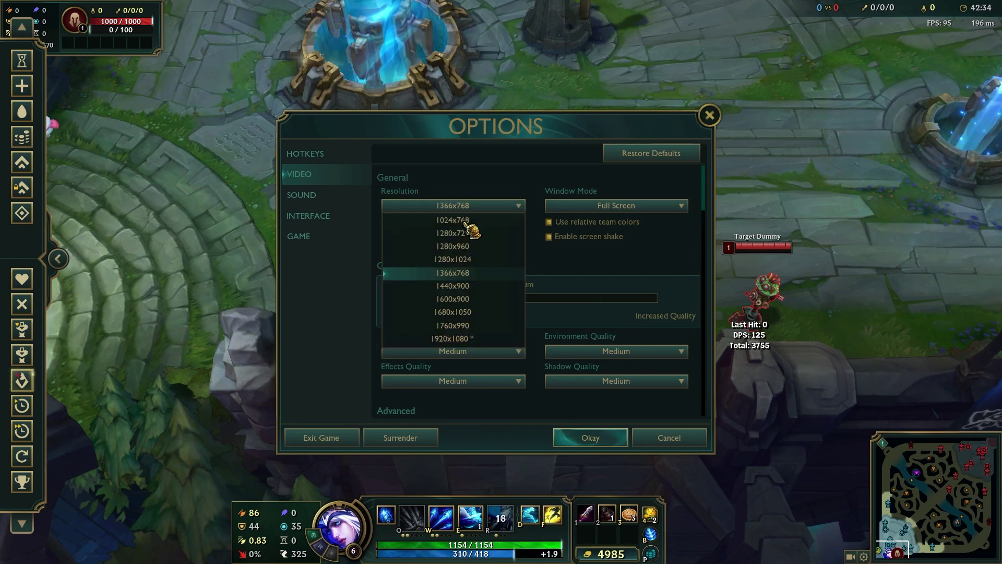
click(453, 233)
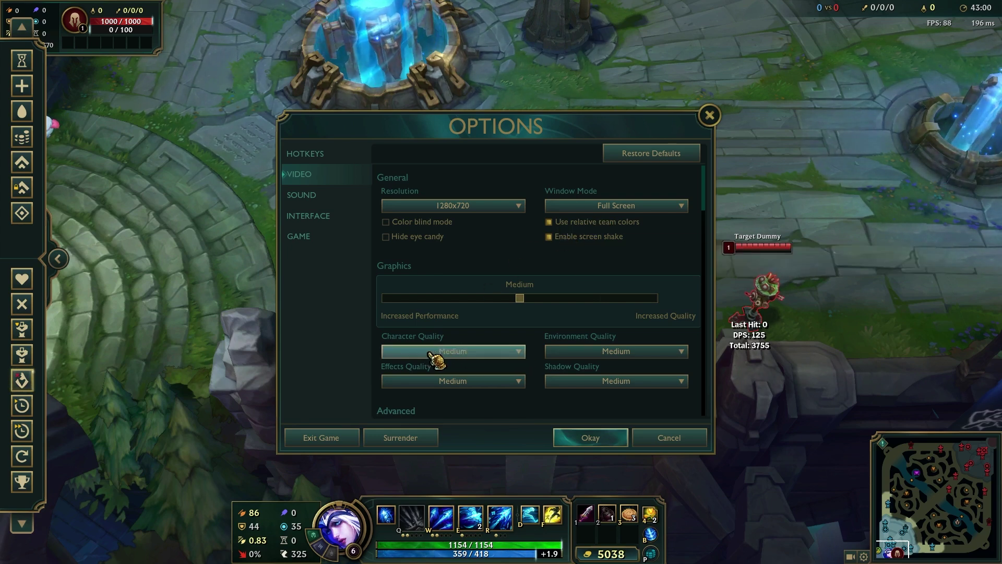
Step: Set Character Quality and Environment Quality to Very Low
click(448, 354)
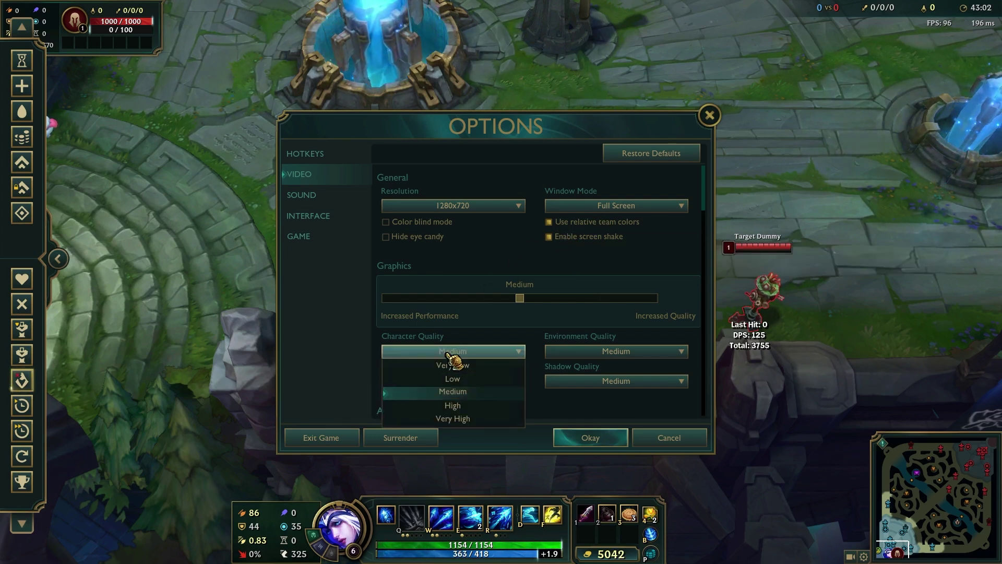
click(459, 366)
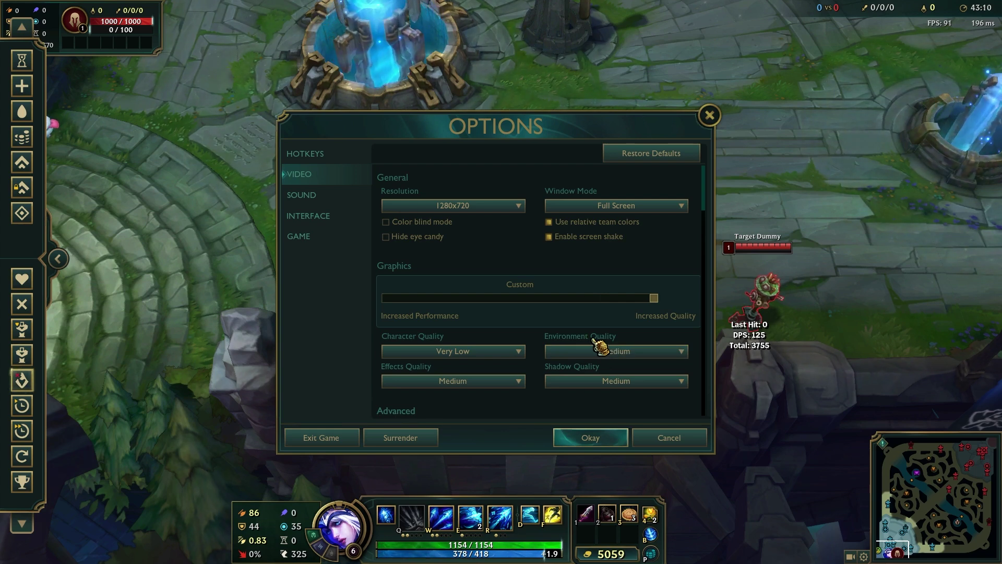
click(607, 351)
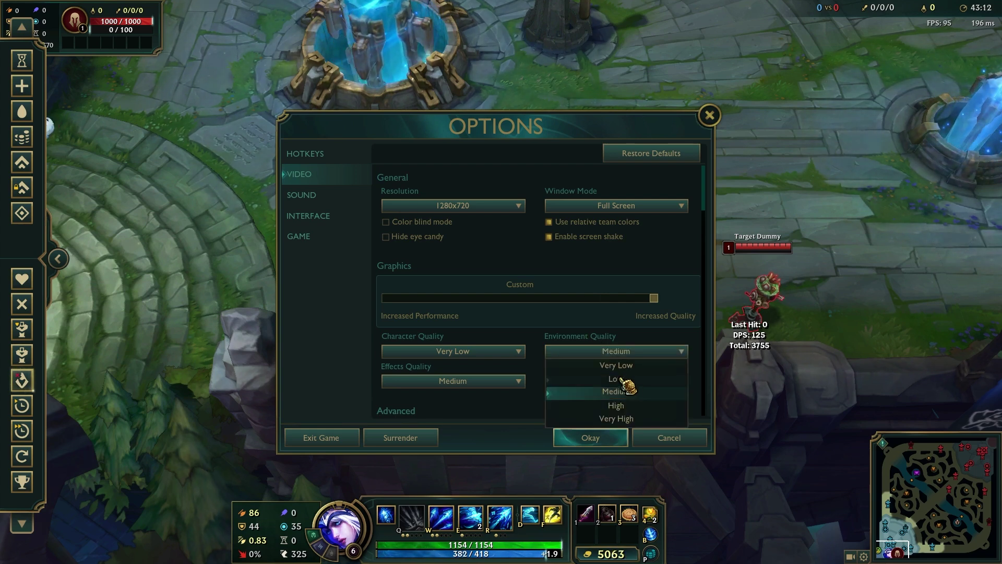
click(622, 367)
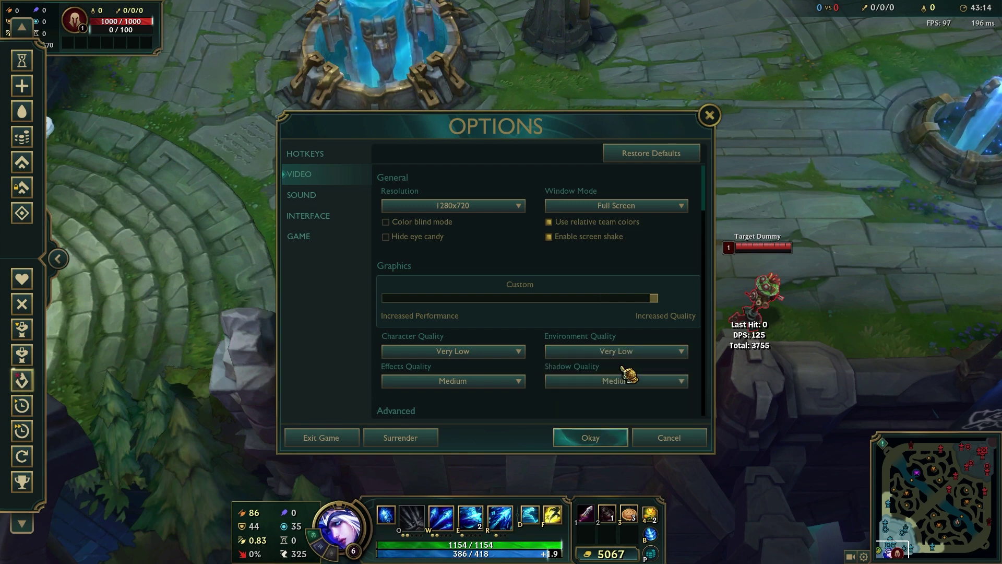
Step: Set Effects Quality to Very Low and Shadow Quality to Off
click(473, 381)
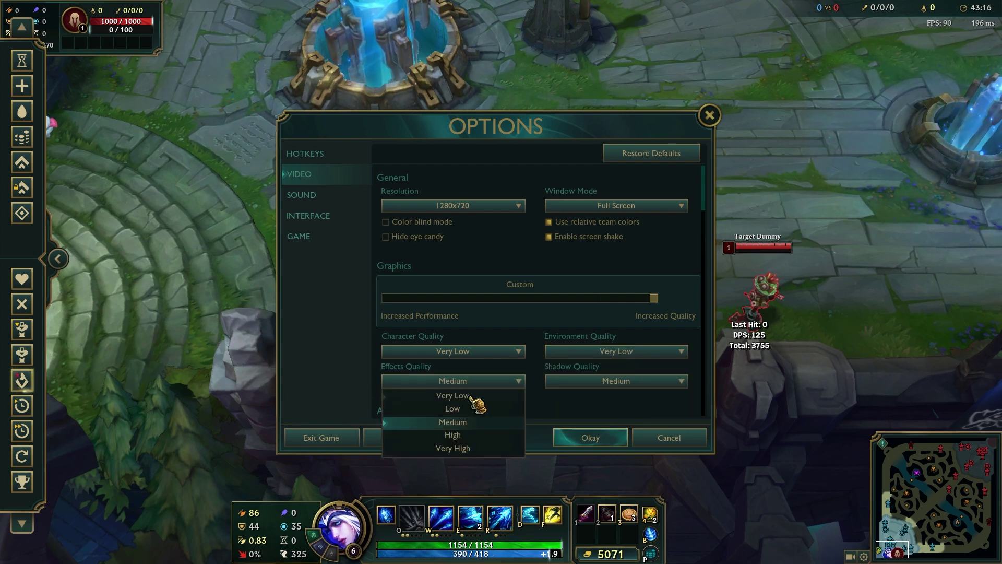
click(470, 397)
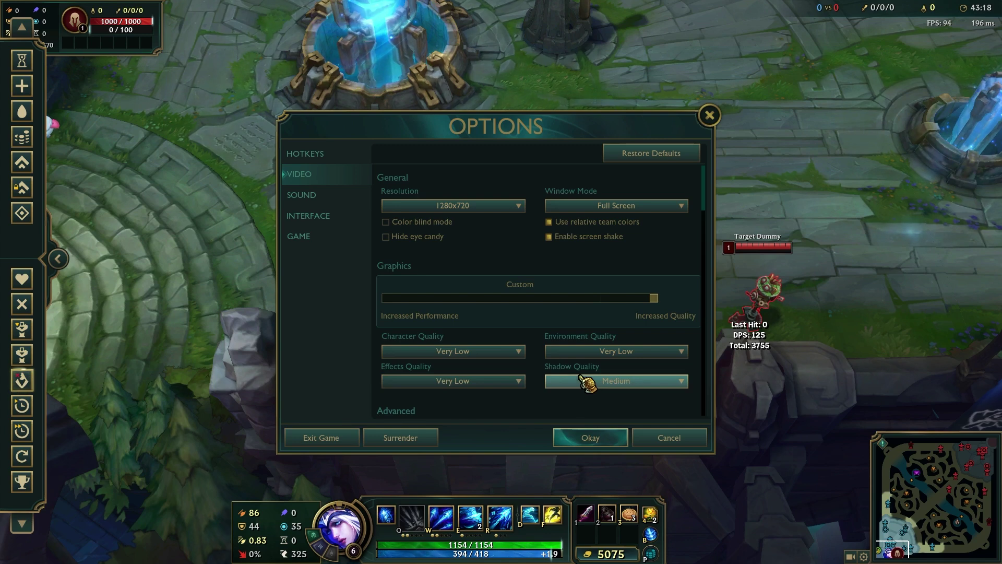
click(600, 381)
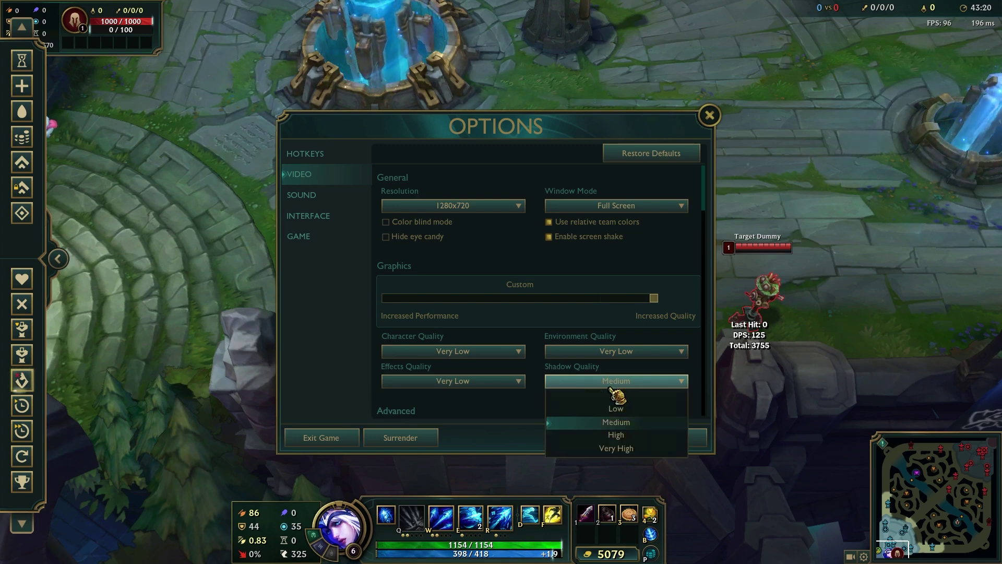
click(615, 380)
click(615, 381)
click(605, 395)
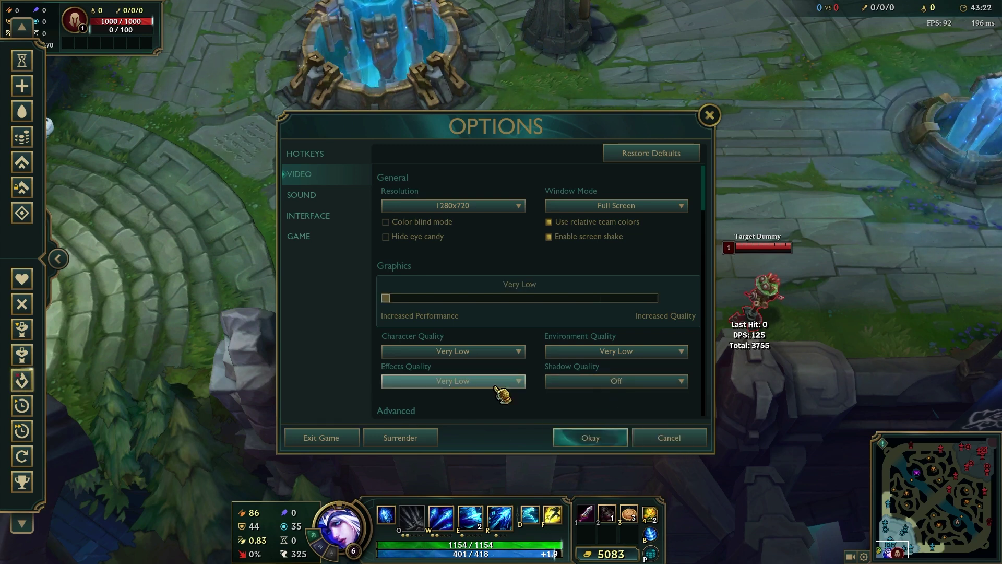
scroll(502, 391, down, 3)
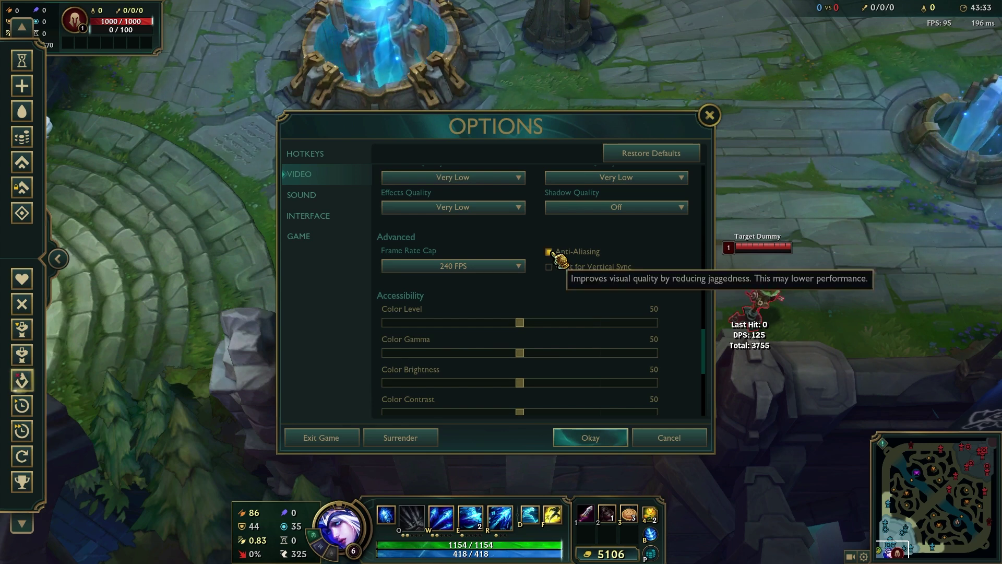
Step: Set the Frame Rate Cap to Uncapped after trying 60 and 240 FPS
click(462, 266)
click(457, 307)
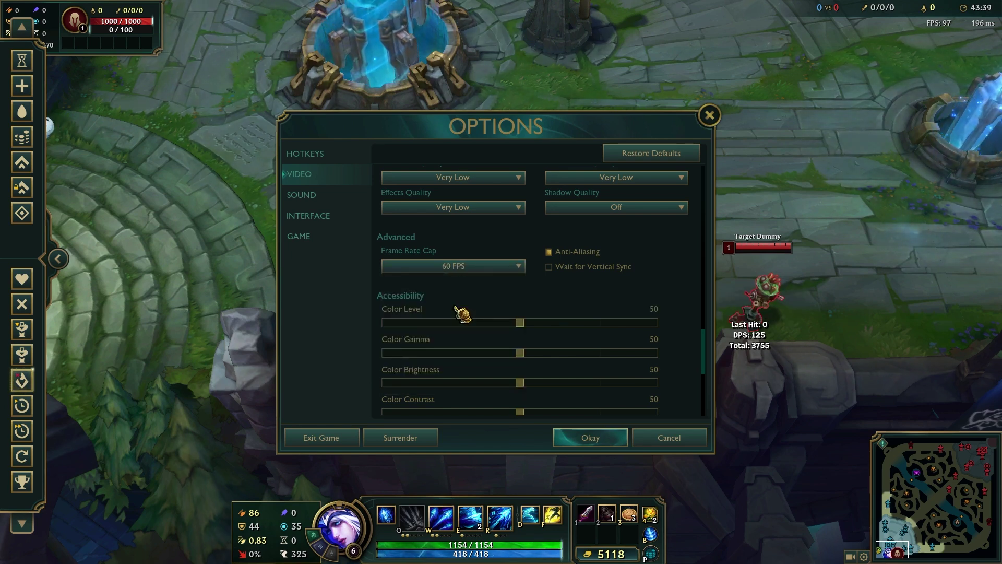
click(474, 266)
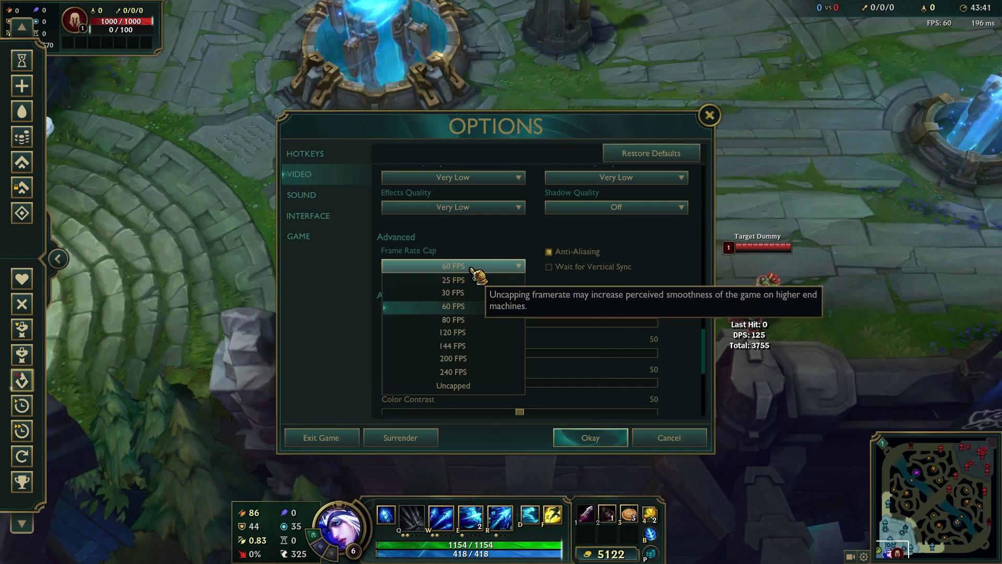
click(471, 375)
click(470, 266)
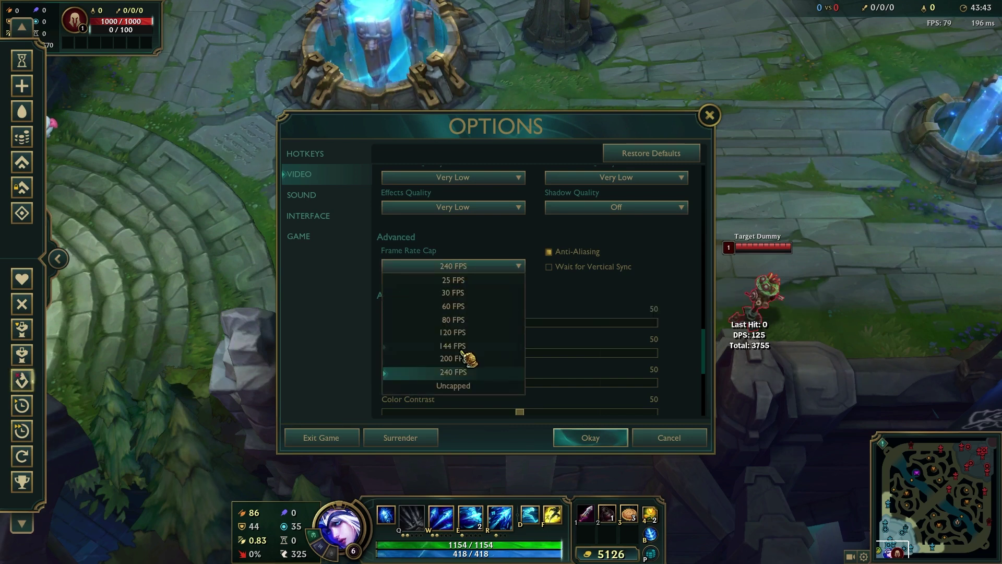
click(465, 384)
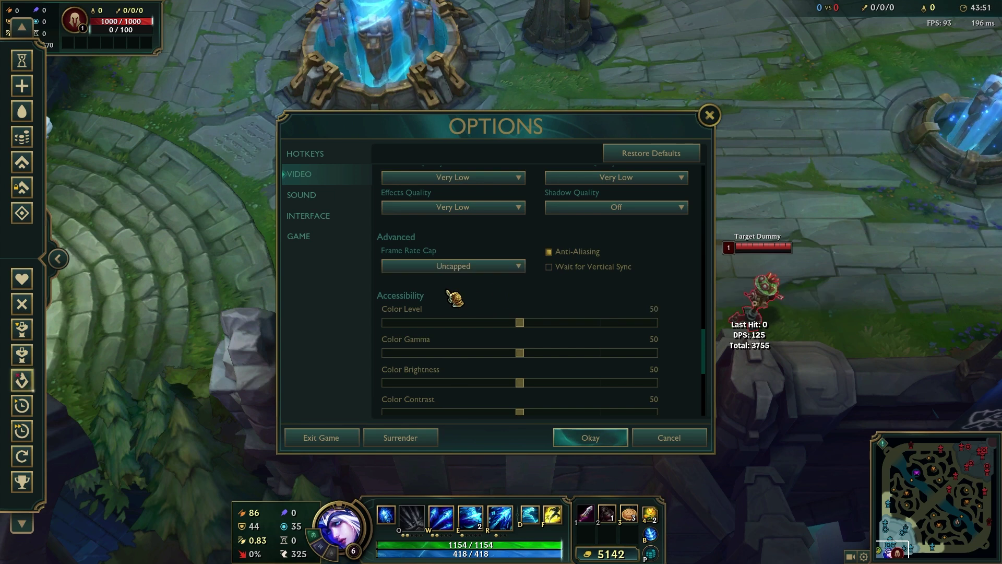
Step: Enable Wait for Vertical Sync, disable Anti-Aliasing, and confirm with Okay
click(549, 267)
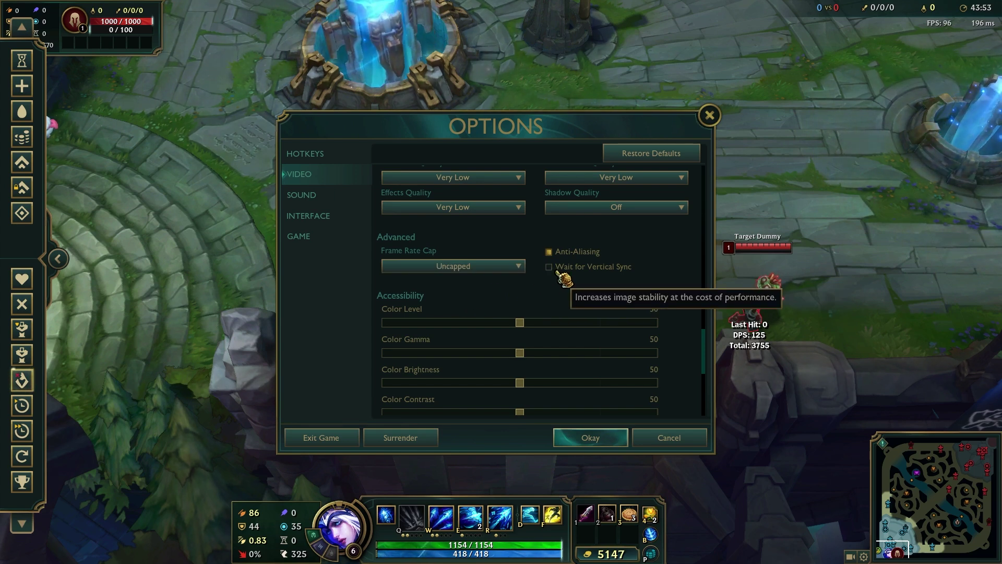
click(556, 271)
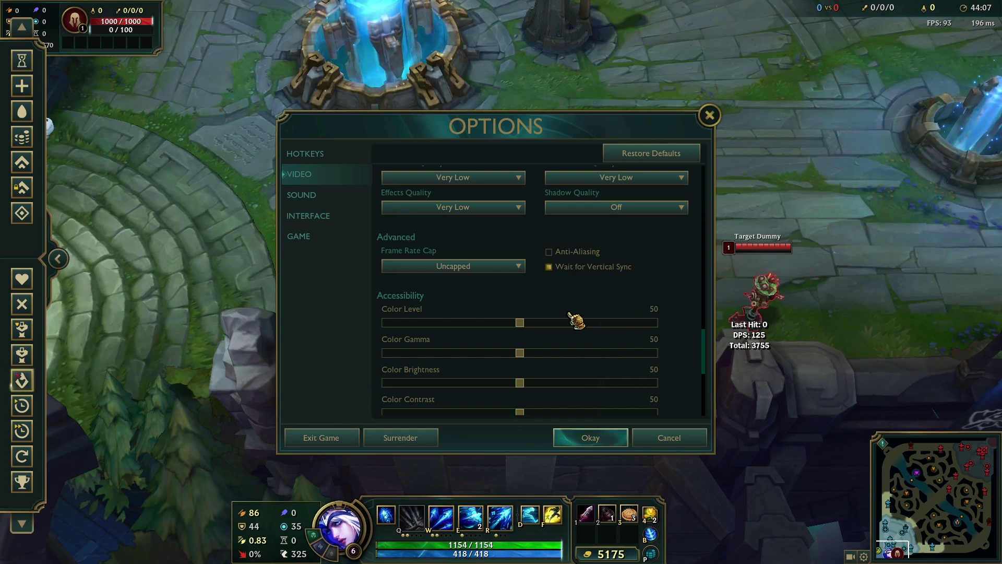
click(595, 439)
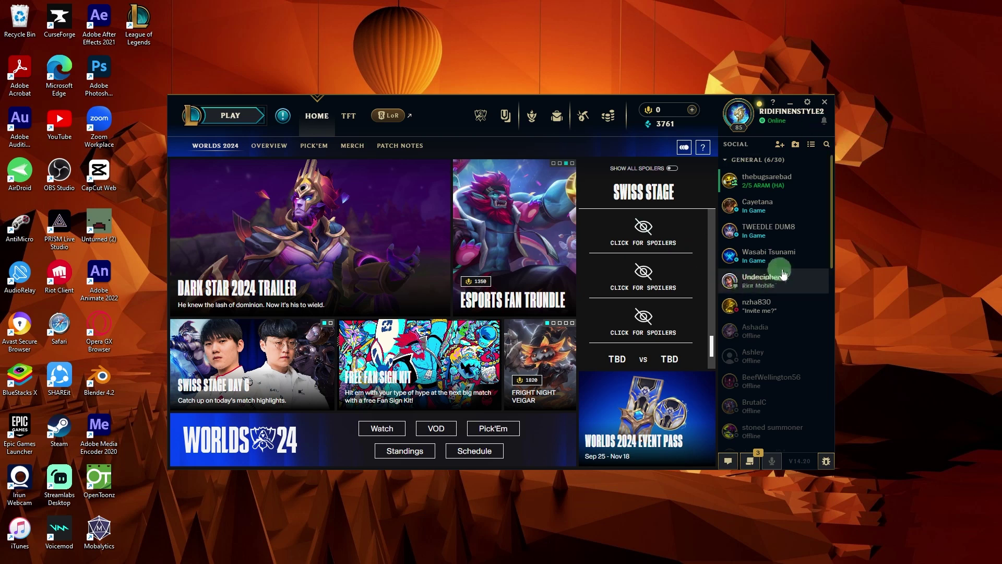
mouse_move(722, 278)
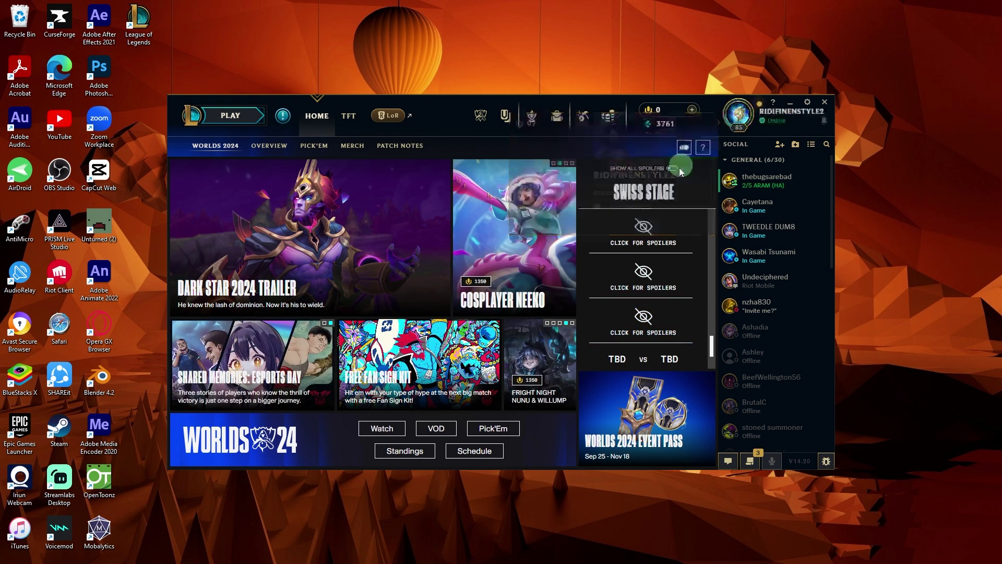
Step: Check Enable Low Spec Mode under the client's Client > General settings
click(808, 104)
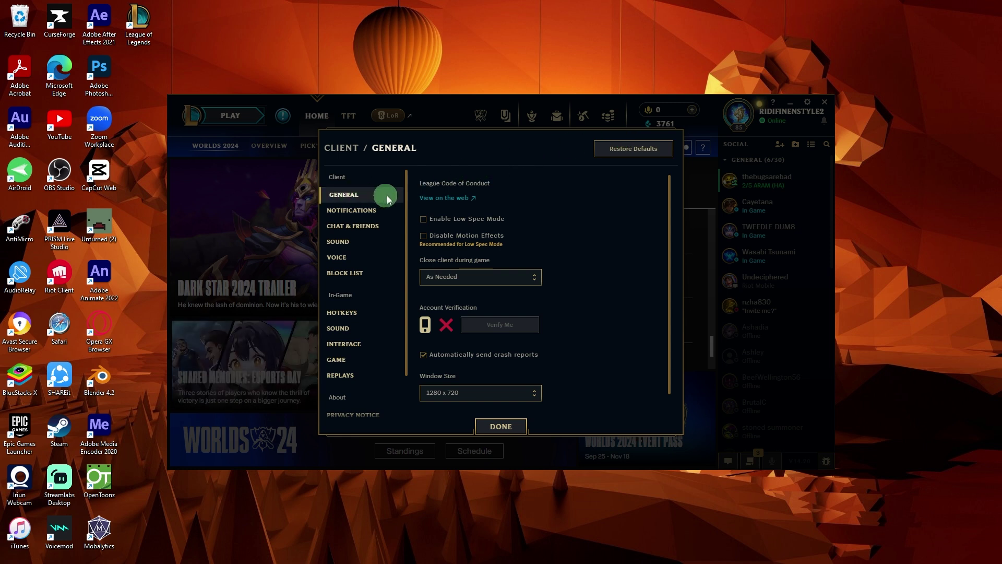
mouse_move(455, 223)
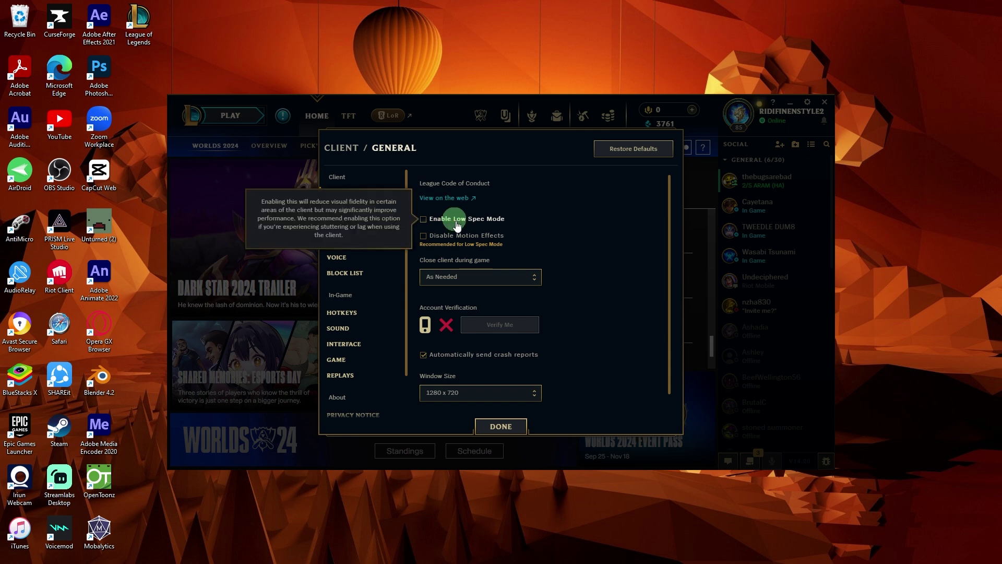
click(458, 224)
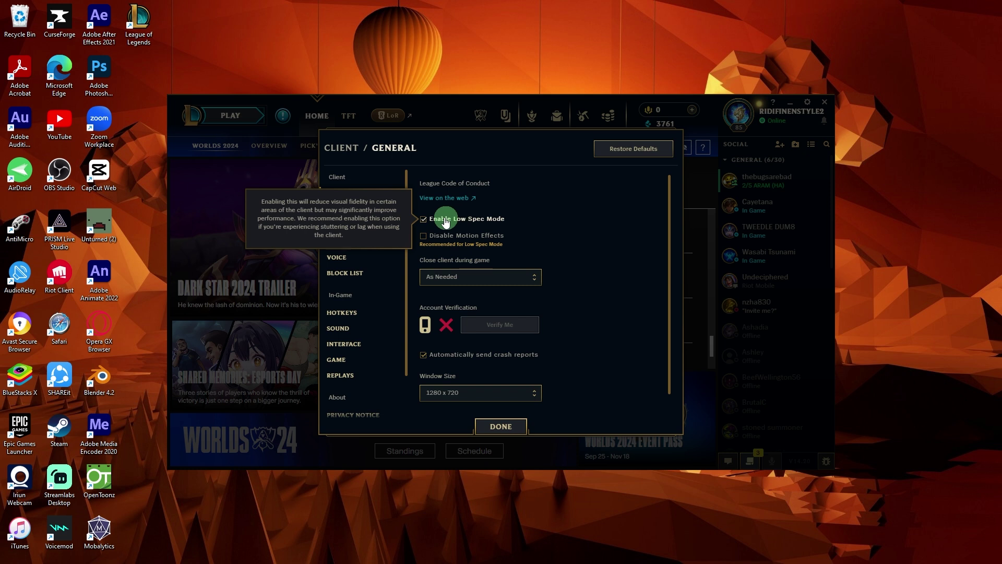